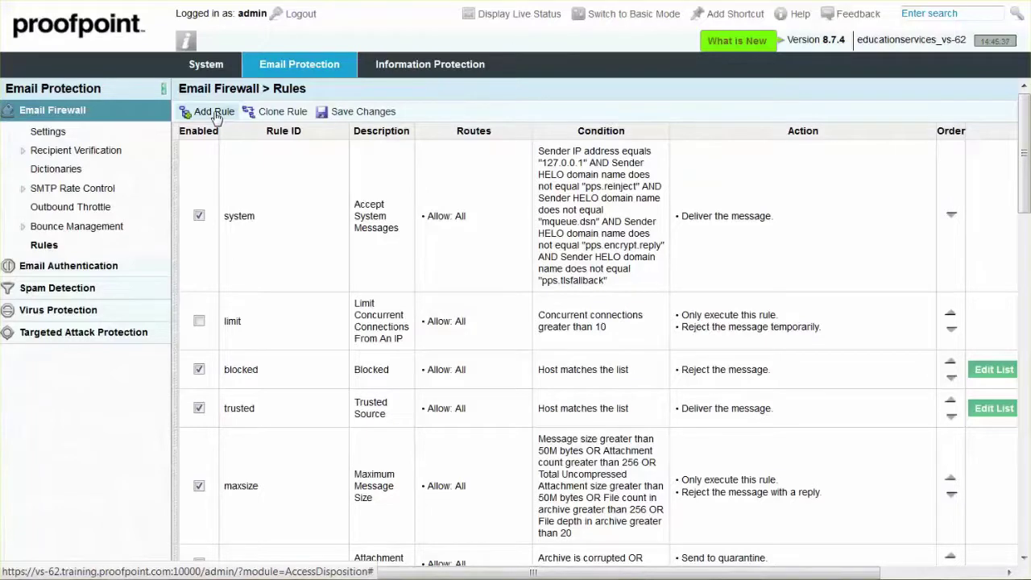
- Add a new firewall rule, switch it on, and give it the ID Spoof
{"action": "left_click", "coordinate": [214, 113]}
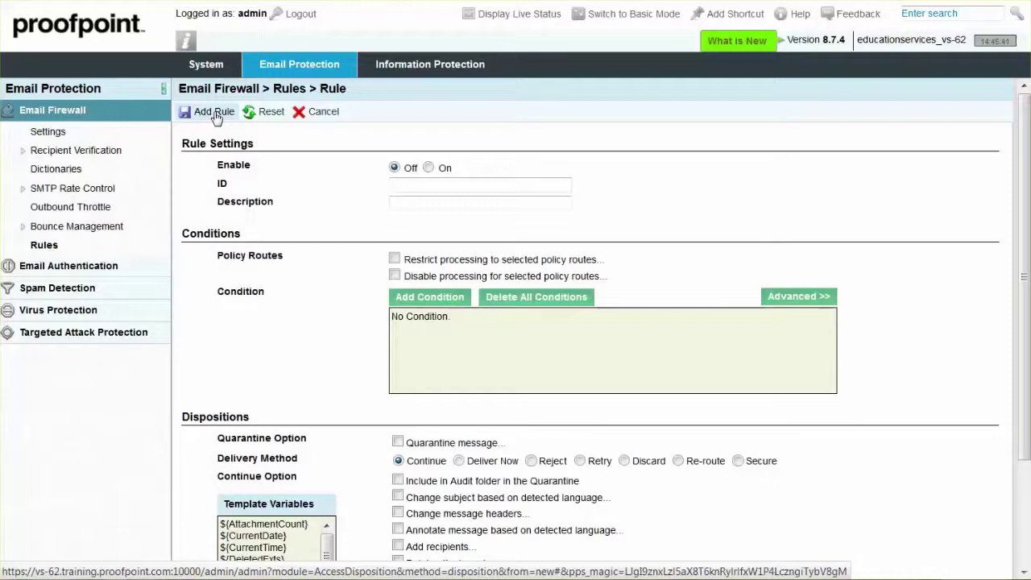
{"action": "left_click", "coordinate": [428, 169]}
{"action": "left_click", "coordinate": [399, 185]}
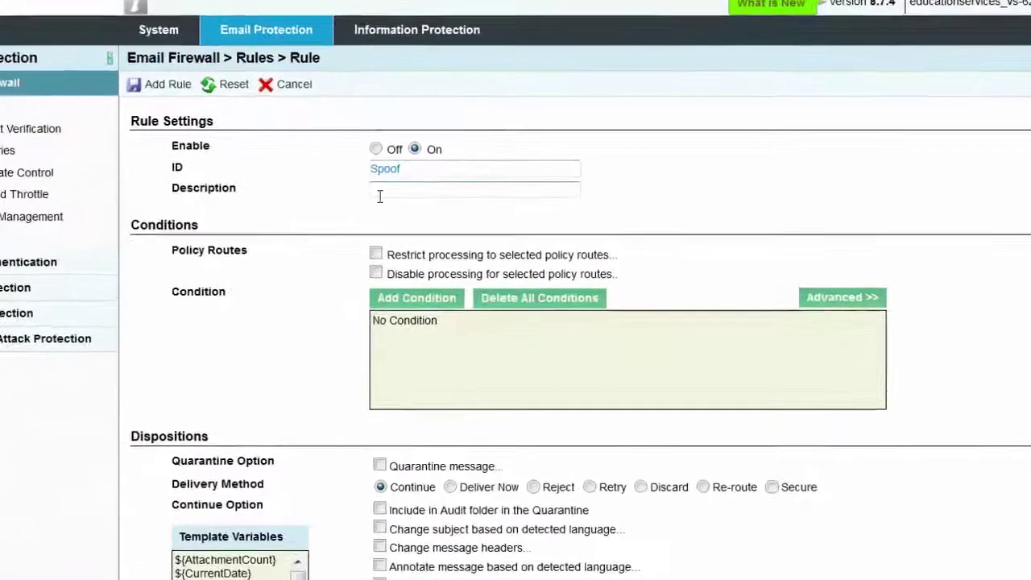
- Restrict the rule's processing to require the default_inbound policy route
{"action": "left_click", "coordinate": [376, 253]}
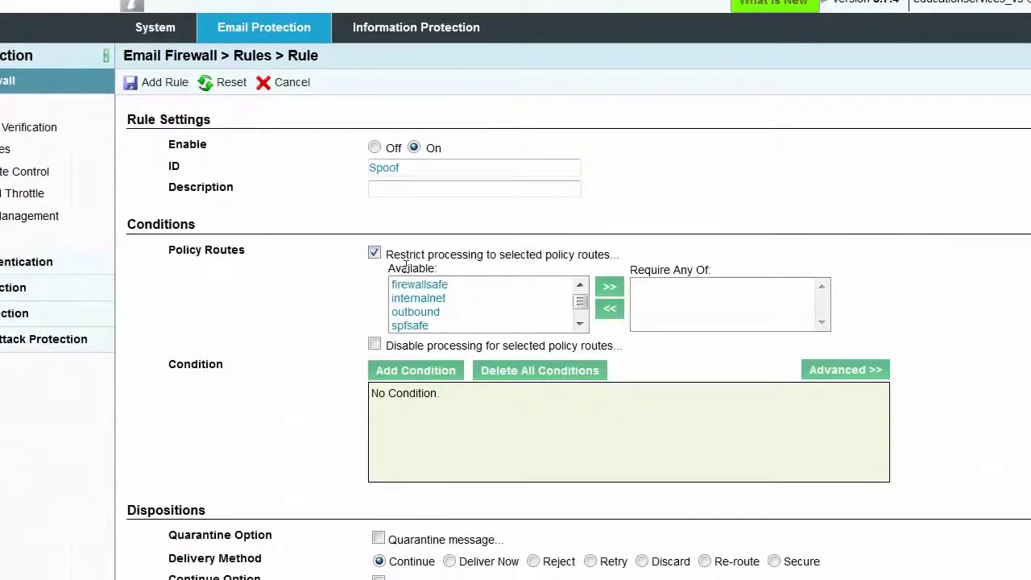
{"action": "left_click", "coordinate": [581, 324]}
{"action": "left_click", "coordinate": [580, 324]}
{"action": "left_click", "coordinate": [581, 325]}
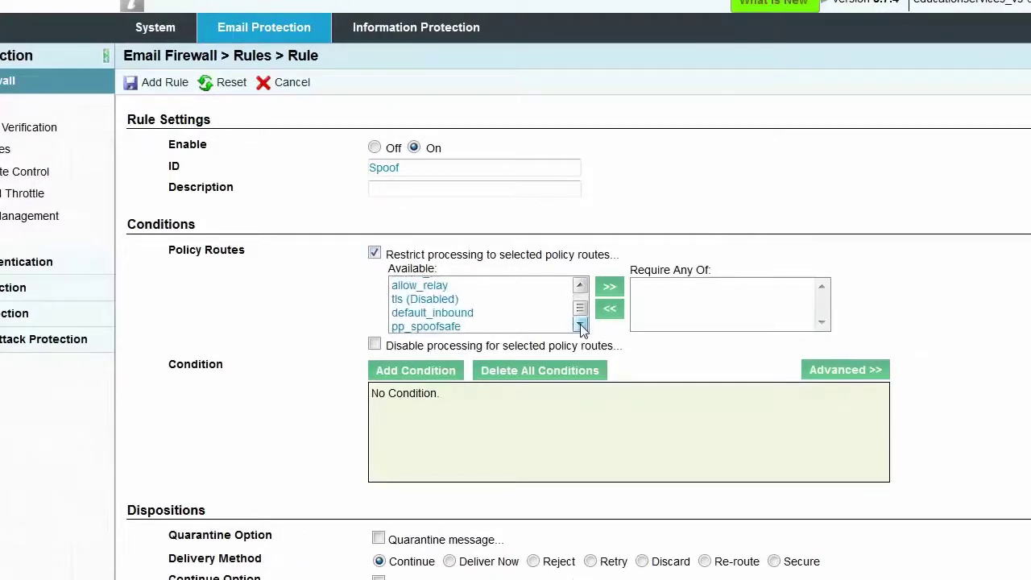
{"action": "left_click", "coordinate": [474, 314]}
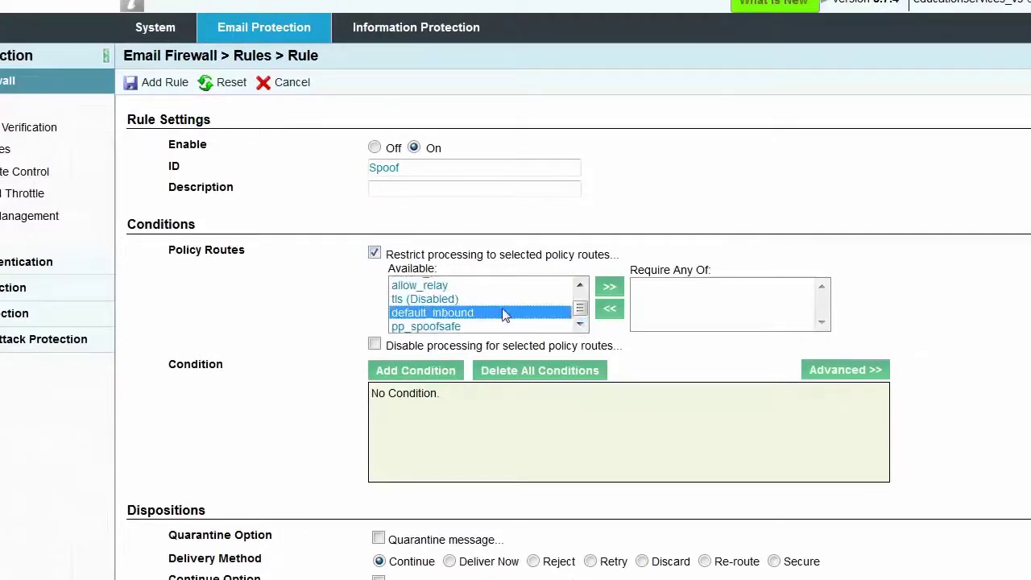
{"action": "left_click", "coordinate": [609, 289]}
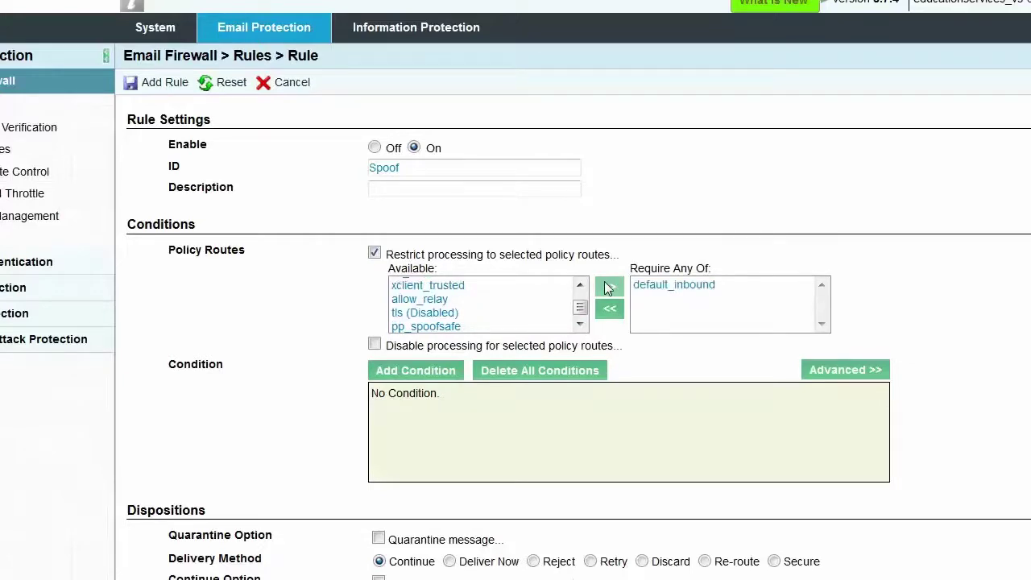
- Add the condition Envelope Sender Email Address is in domain acme.com to the Spoof rule
{"action": "left_click", "coordinate": [425, 372]}
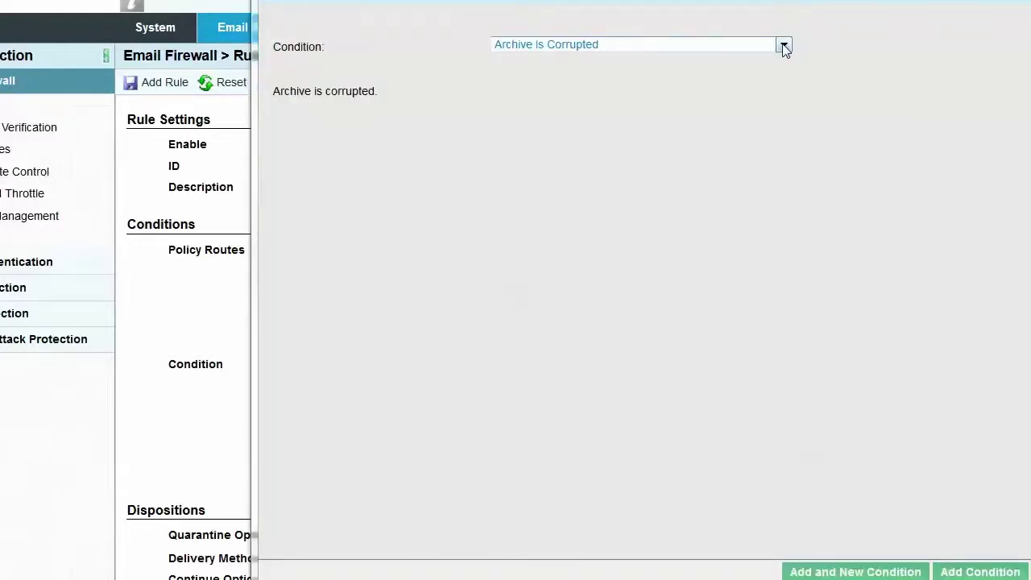
{"action": "left_click", "coordinate": [784, 47]}
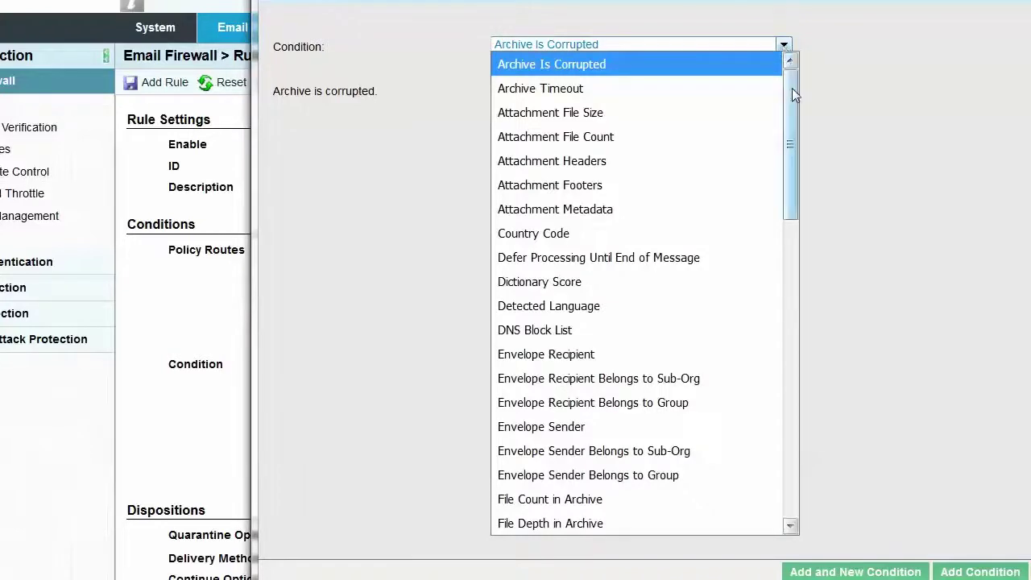
{"action": "left_click_drag", "start_coordinate": [792, 88], "coordinate": [789, 146]}
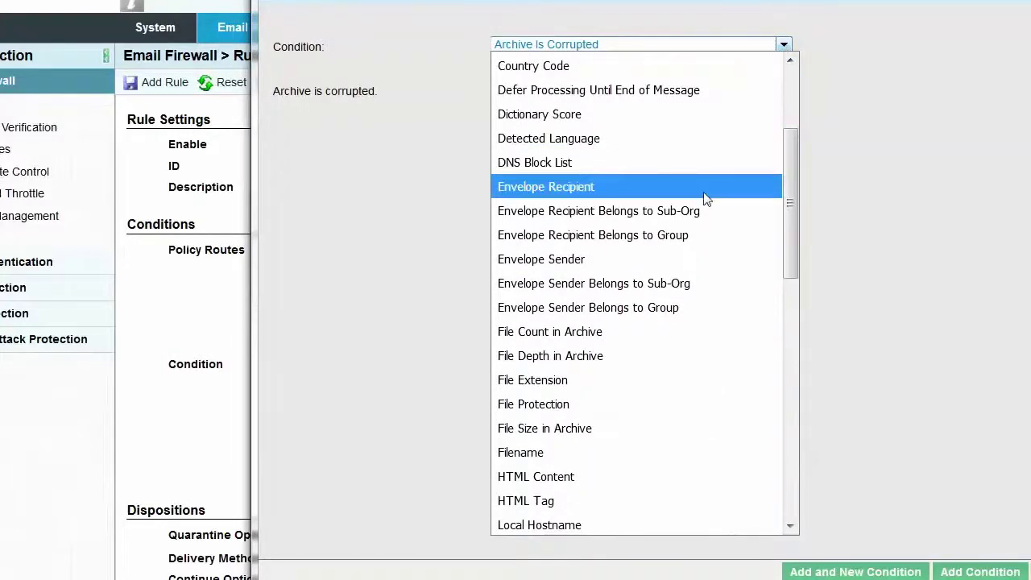
{"action": "left_click", "coordinate": [651, 263]}
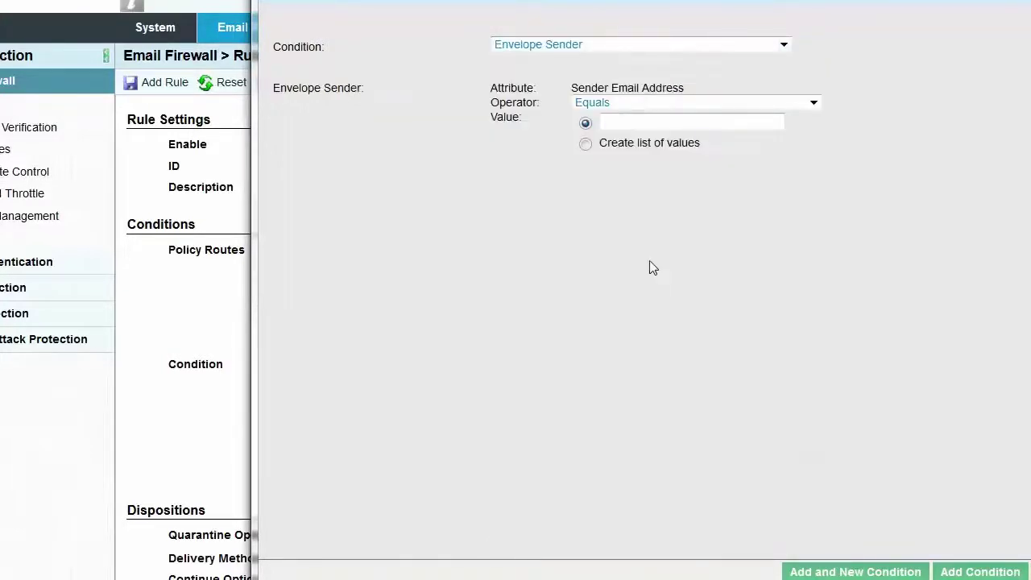
{"action": "left_click", "coordinate": [813, 103]}
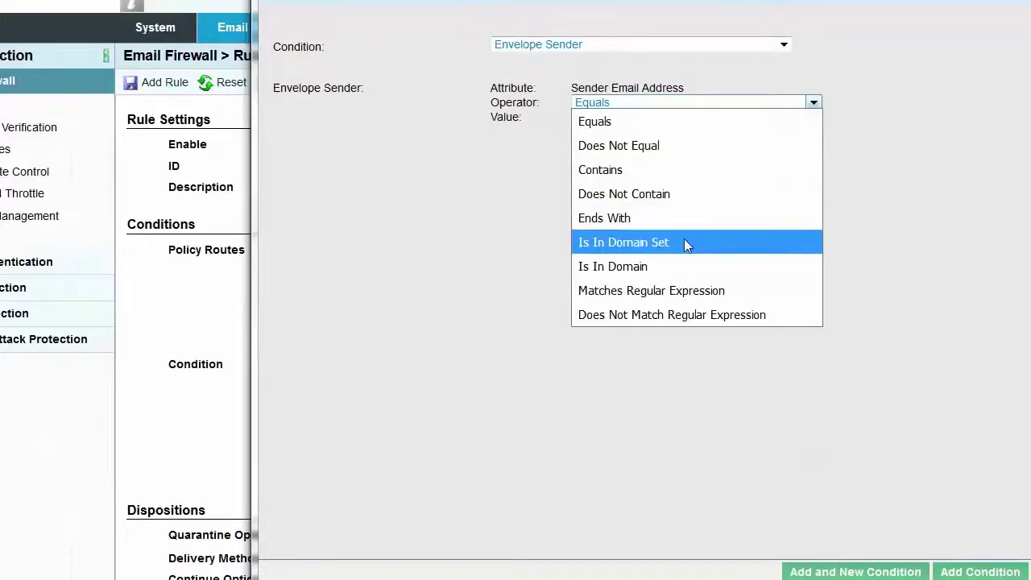
{"action": "left_click", "coordinate": [657, 272]}
{"action": "left_click", "coordinate": [620, 123]}
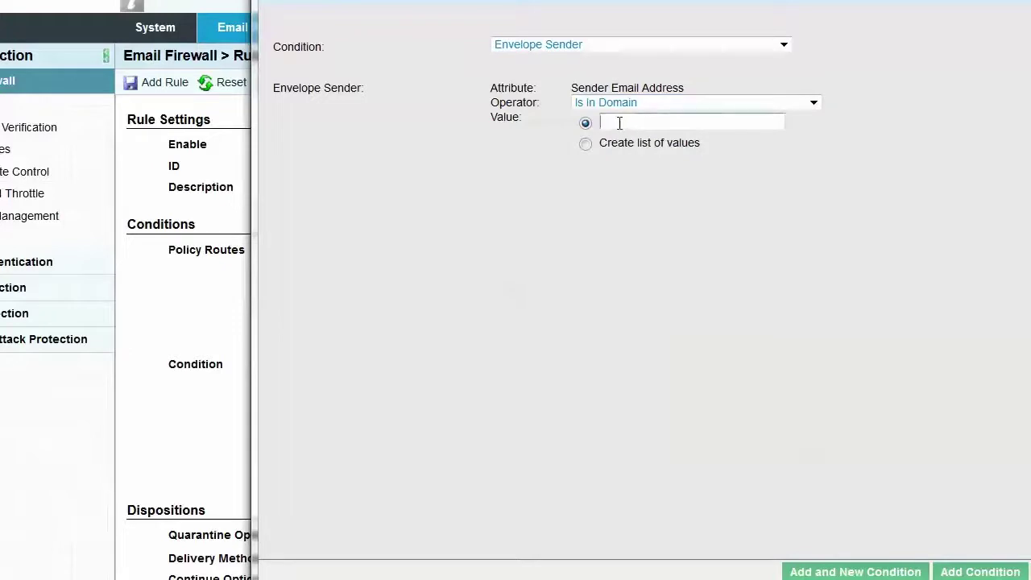
{"action": "type", "text": "acme.com"}
{"action": "left_click", "coordinate": [959, 572]}
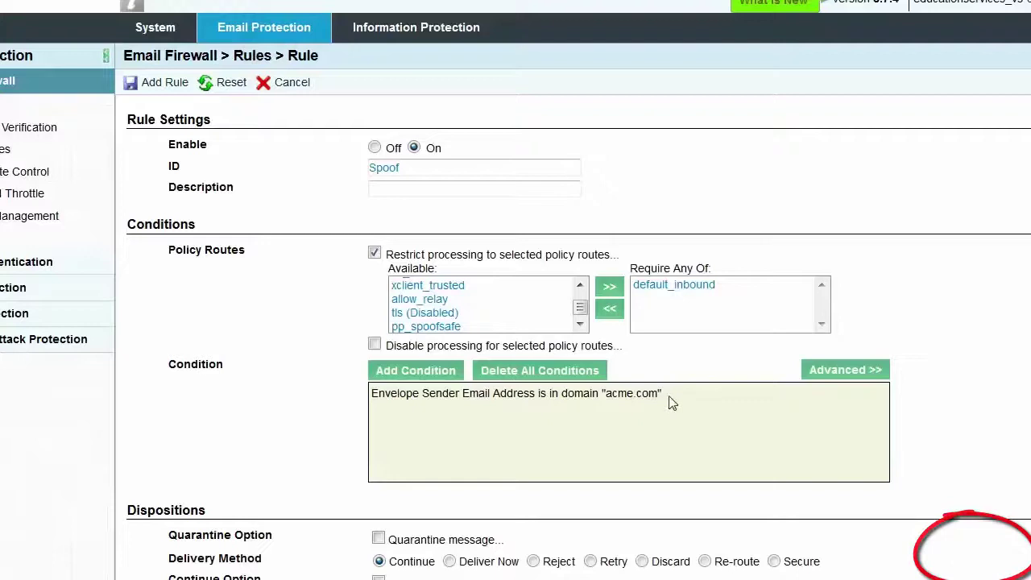
{"action": "left_click_drag", "start_coordinate": [657, 393], "coordinate": [370, 393]}
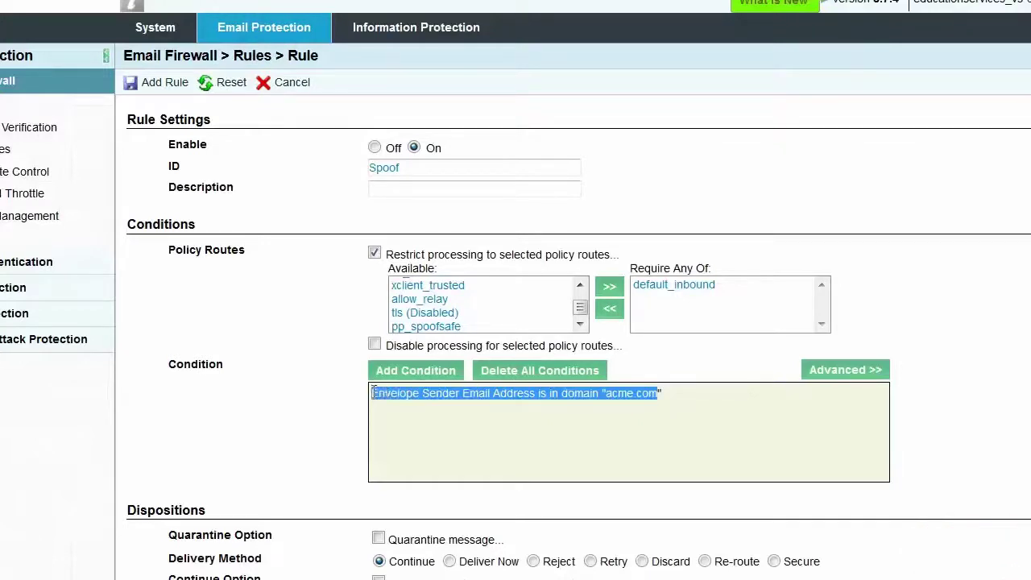
{"action": "left_click", "coordinate": [393, 407]}
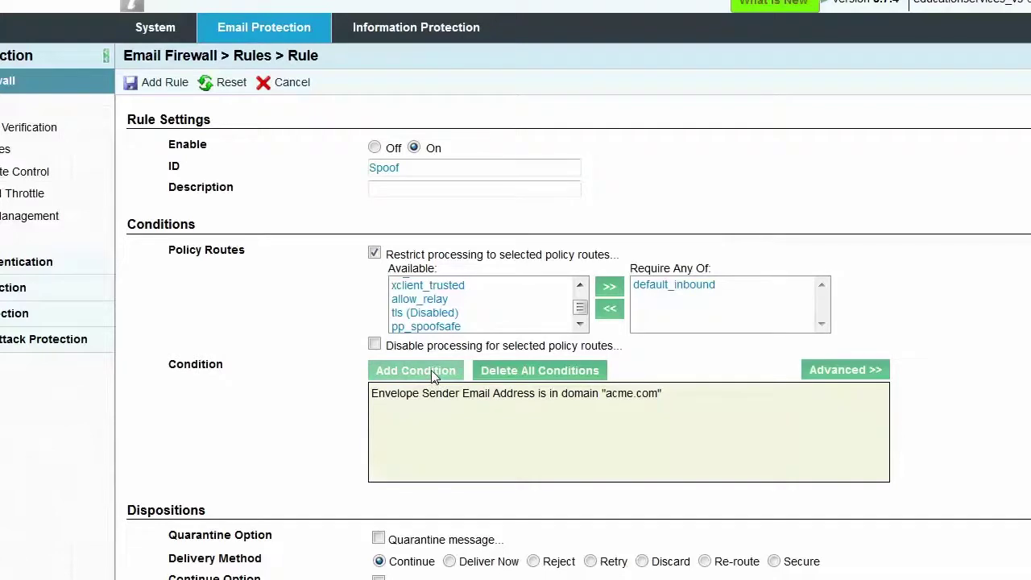
{"action": "left_click", "coordinate": [432, 373]}
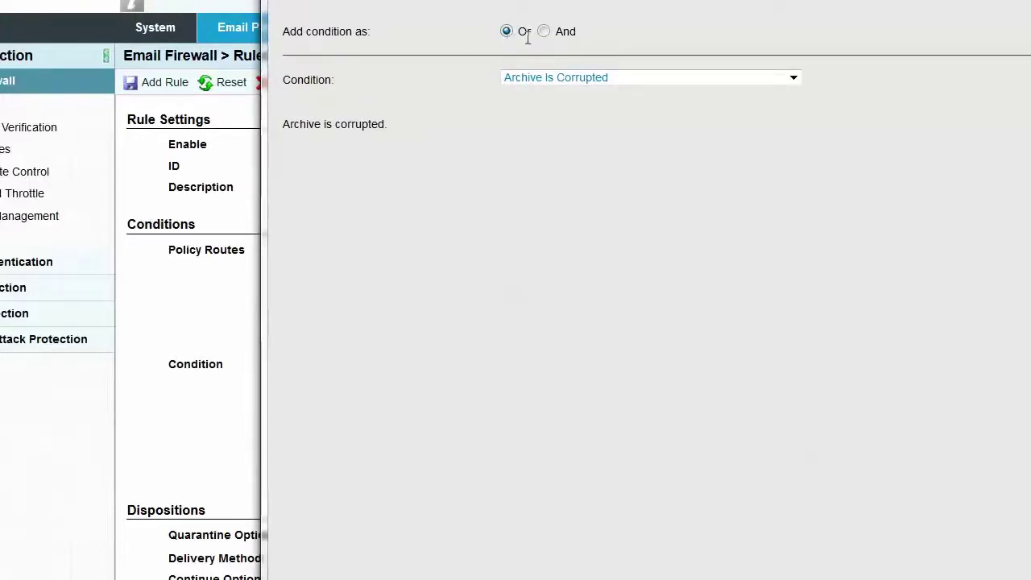
{"action": "left_click", "coordinate": [794, 78]}
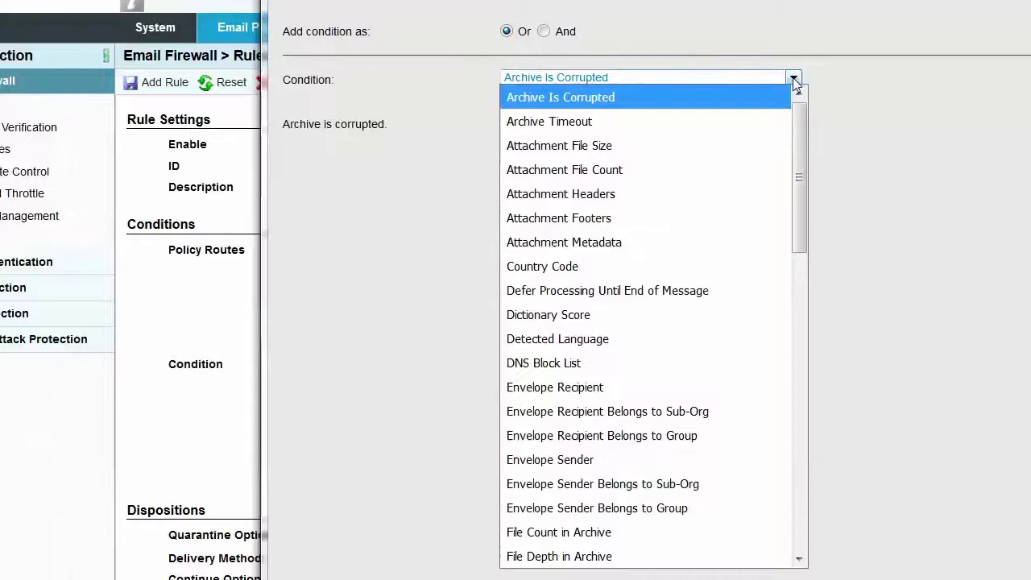
{"action": "left_click_drag", "start_coordinate": [794, 135], "coordinate": [776, 320]}
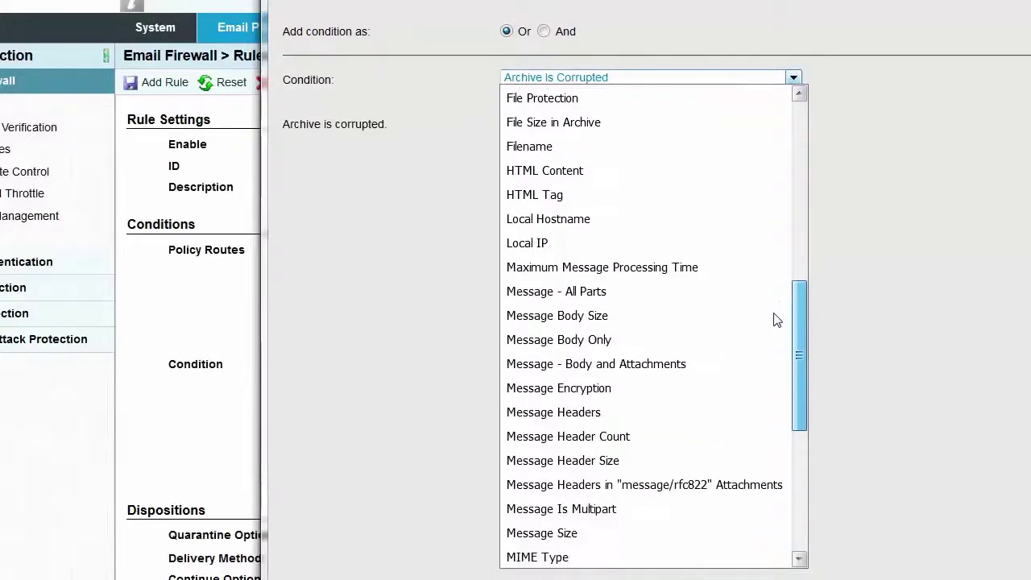
{"action": "left_click", "coordinate": [613, 412]}
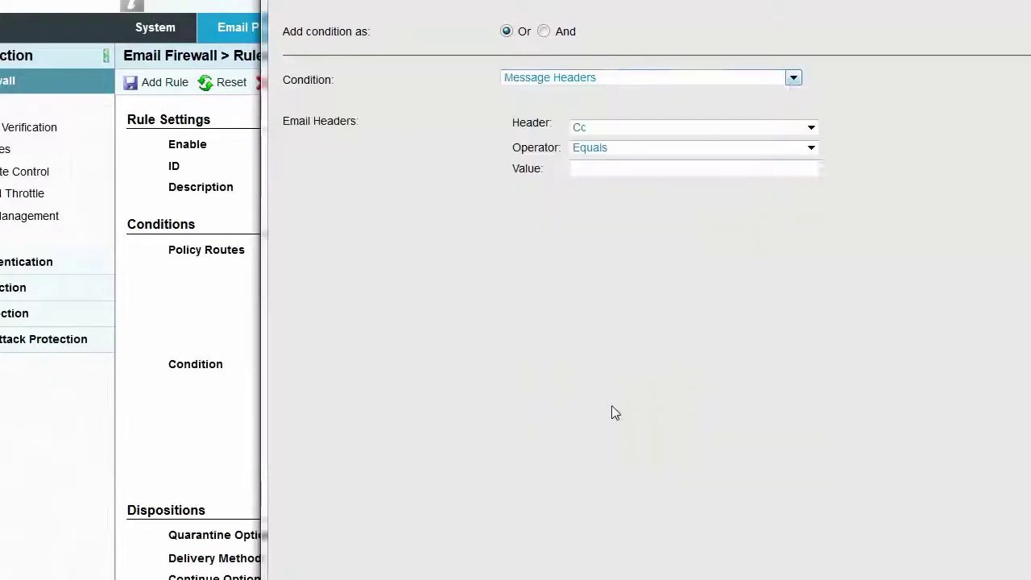
{"action": "left_click", "coordinate": [812, 129]}
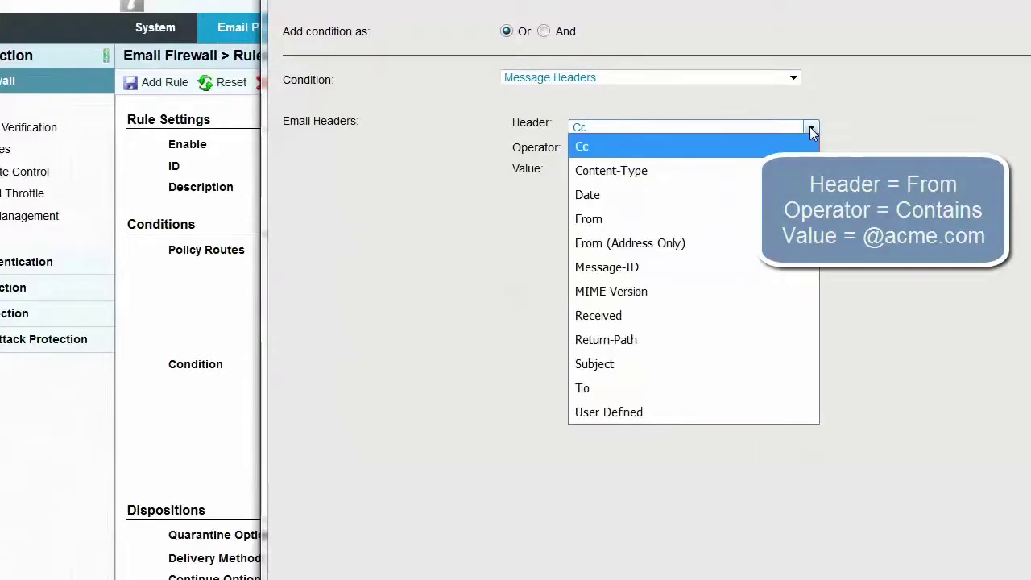
{"action": "left_click", "coordinate": [702, 220]}
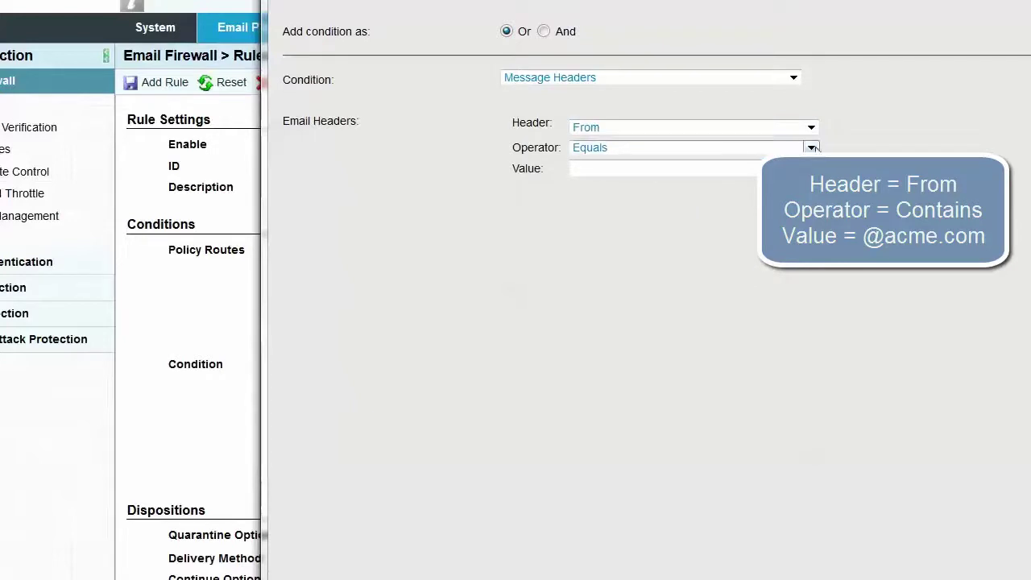
{"action": "left_click", "coordinate": [811, 147]}
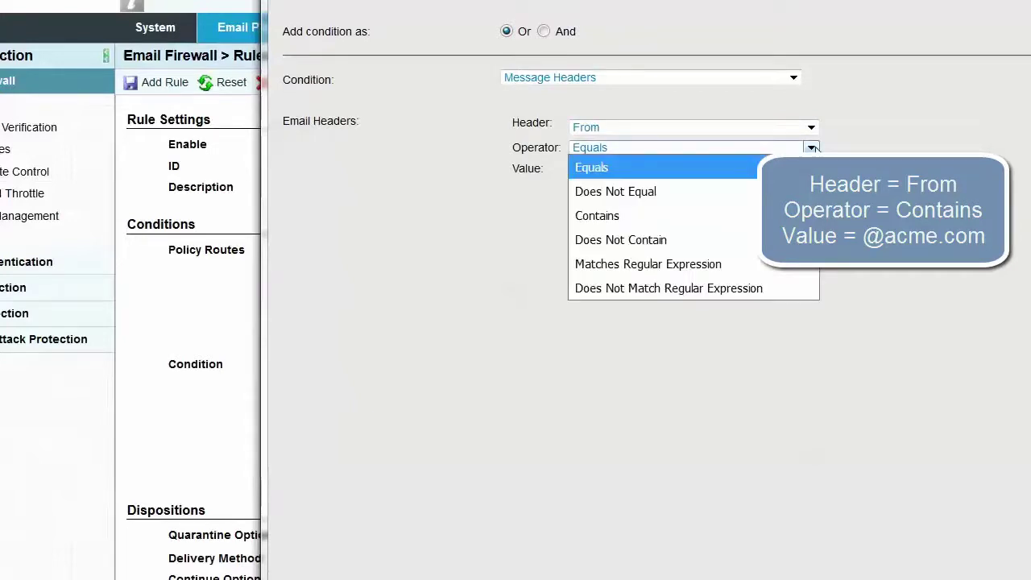
{"action": "left_click", "coordinate": [716, 218]}
{"action": "left_click", "coordinate": [584, 168]}
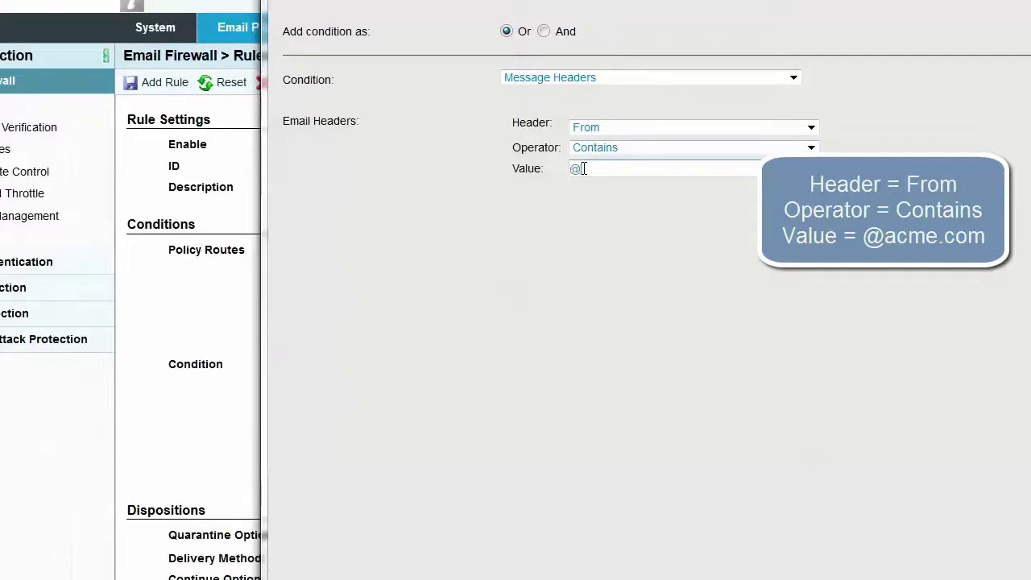
{"action": "type", "text": "@acme.com"}
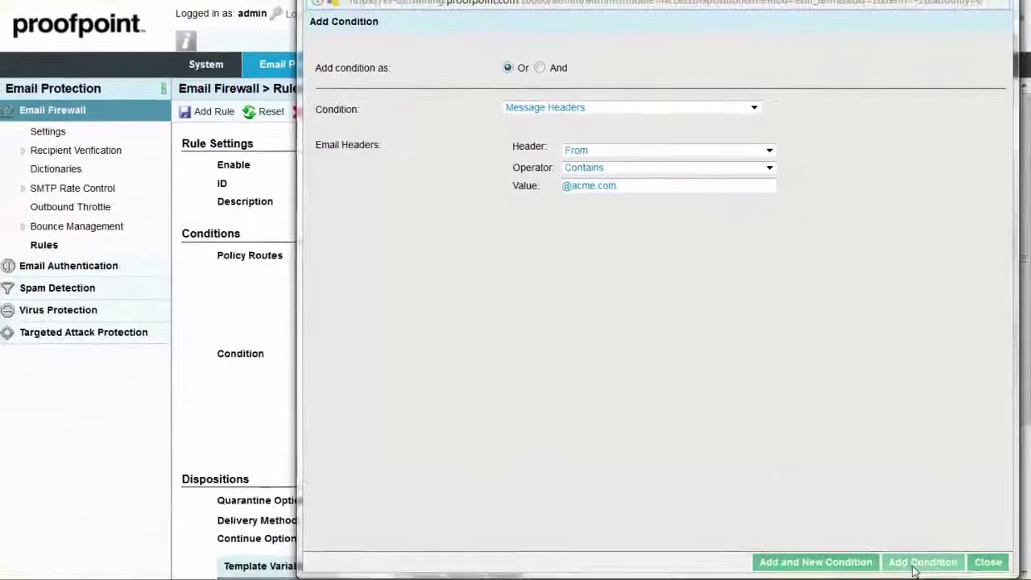
{"action": "left_click", "coordinate": [938, 573]}
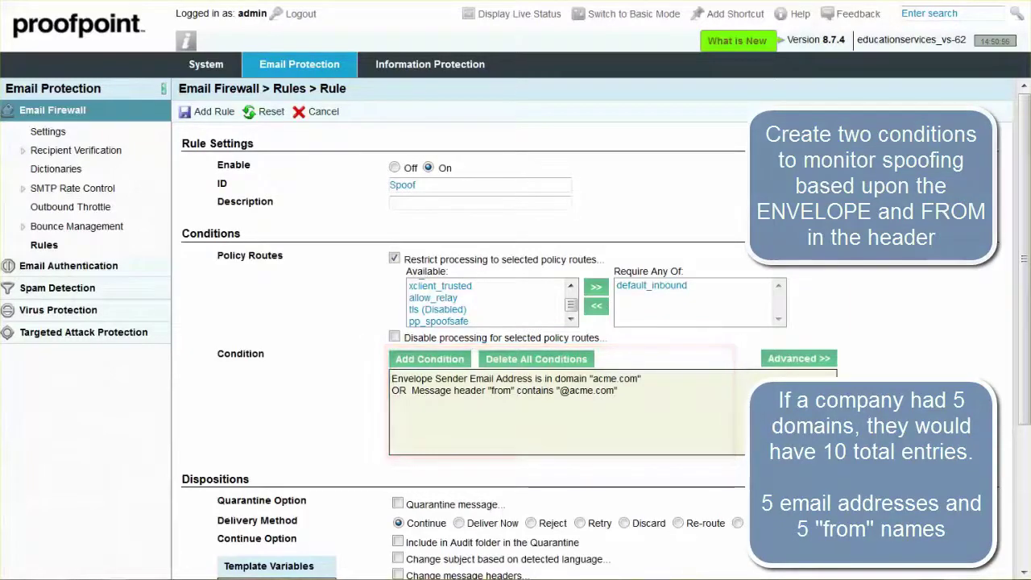
- Quarantine matching messages to the Spoofed folder
{"action": "scroll", "coordinate": [1027, 202], "scroll_direction": "down", "scroll_amount": 1}
{"action": "scroll", "coordinate": [1027, 201], "scroll_direction": "down", "scroll_amount": 3}
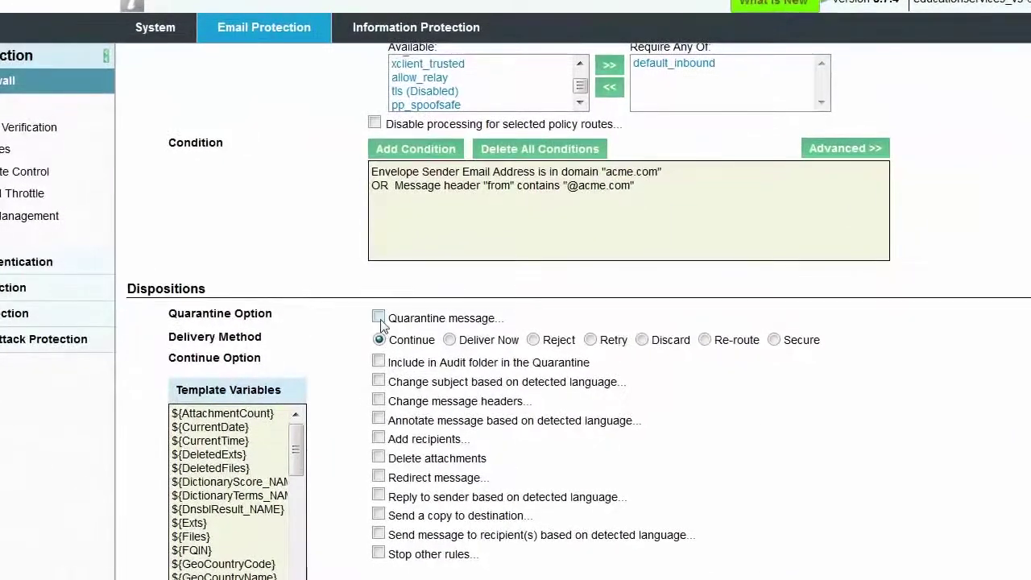
{"action": "left_click", "coordinate": [378, 317]}
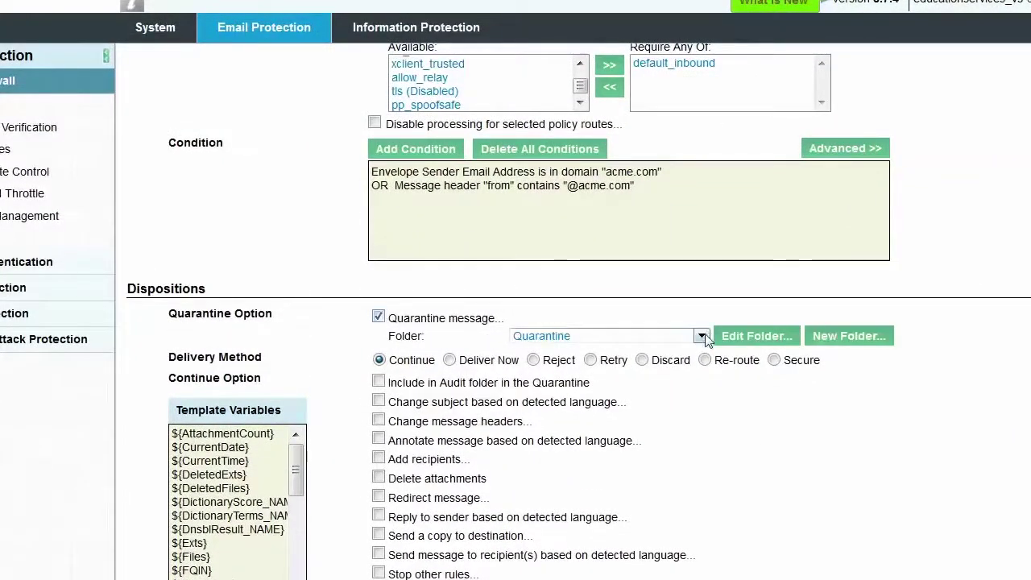
{"action": "left_click", "coordinate": [702, 336]}
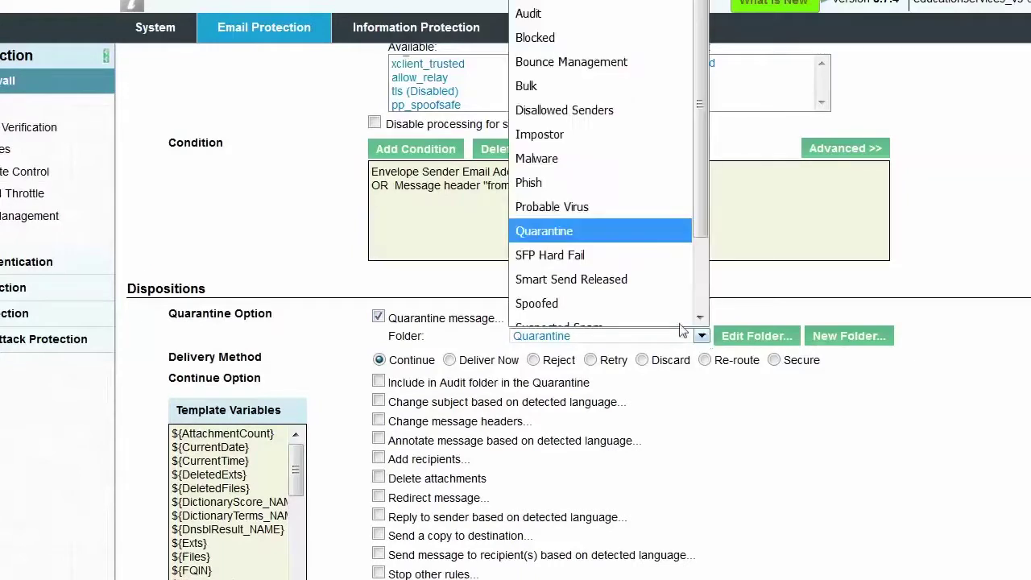
{"action": "scroll", "coordinate": [637, 291], "scroll_direction": "down", "scroll_amount": 1}
{"action": "key", "text": "Escape"}
{"action": "left_click", "coordinate": [641, 296]}
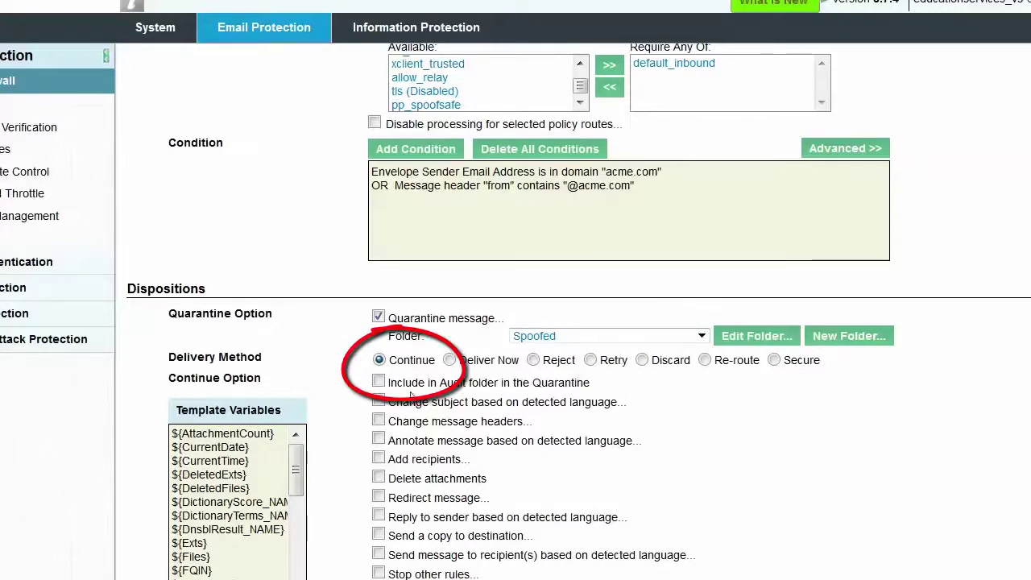
- Change the default subject of matching messages to '[EXTERNAL] ${Subject}'
{"action": "left_click", "coordinate": [379, 401]}
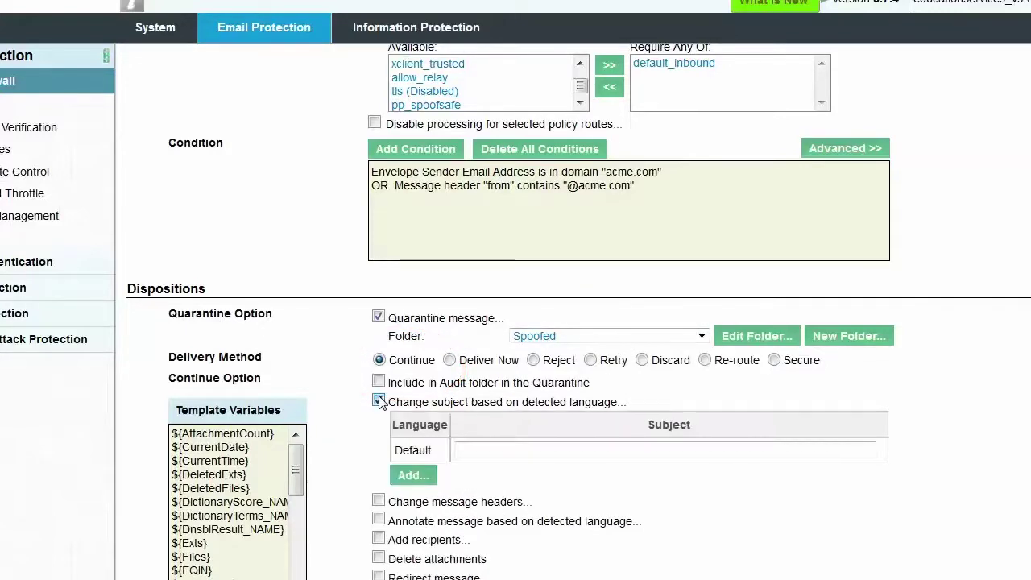
{"action": "left_click", "coordinate": [462, 452]}
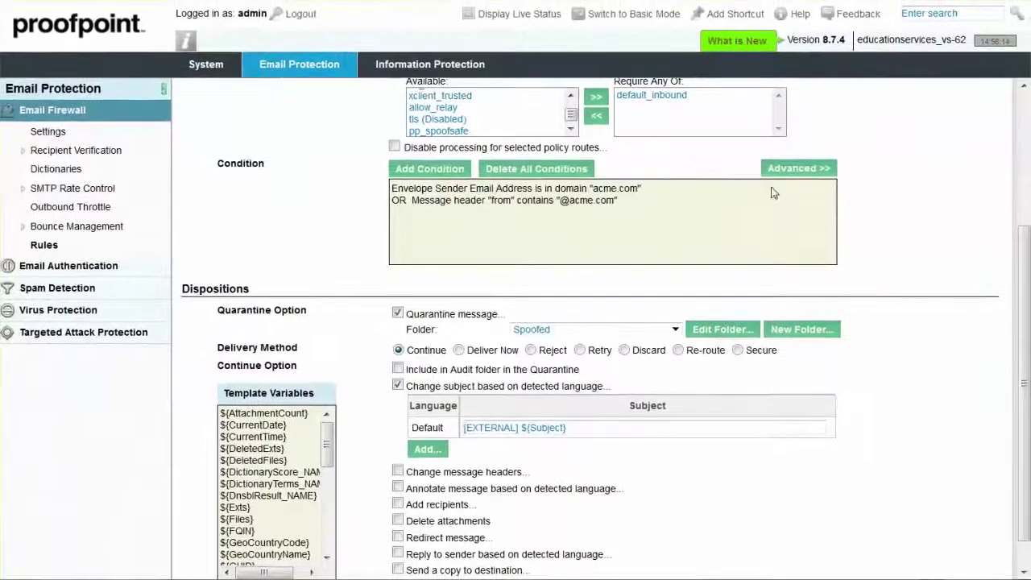
{"action": "scroll", "coordinate": [1023, 241], "scroll_direction": "up", "scroll_amount": 3}
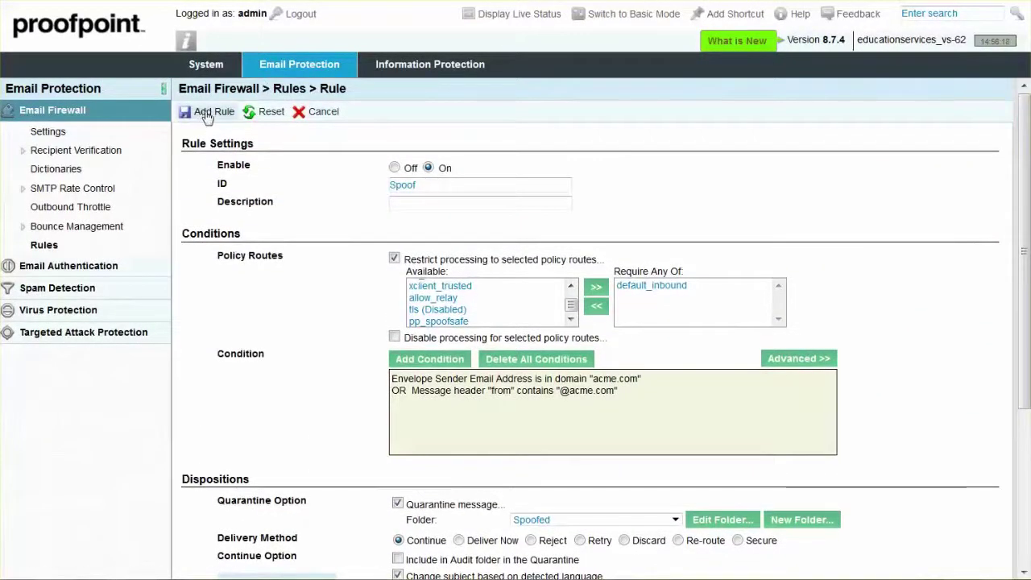
- Save the Spoof rule, then create and save a new policy route with ID spoof_safe
{"action": "left_click", "coordinate": [208, 113]}
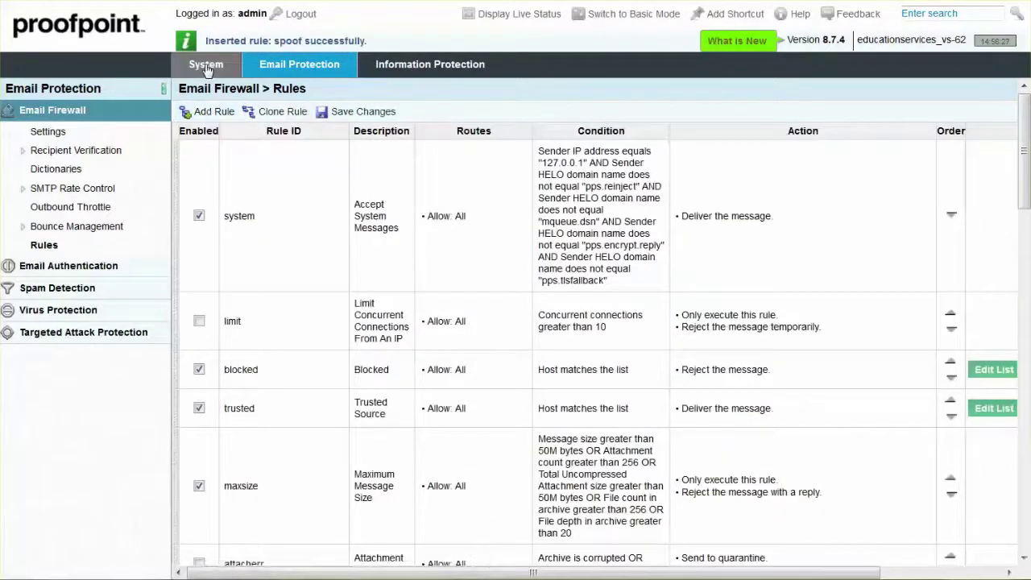
{"action": "left_click", "coordinate": [207, 66]}
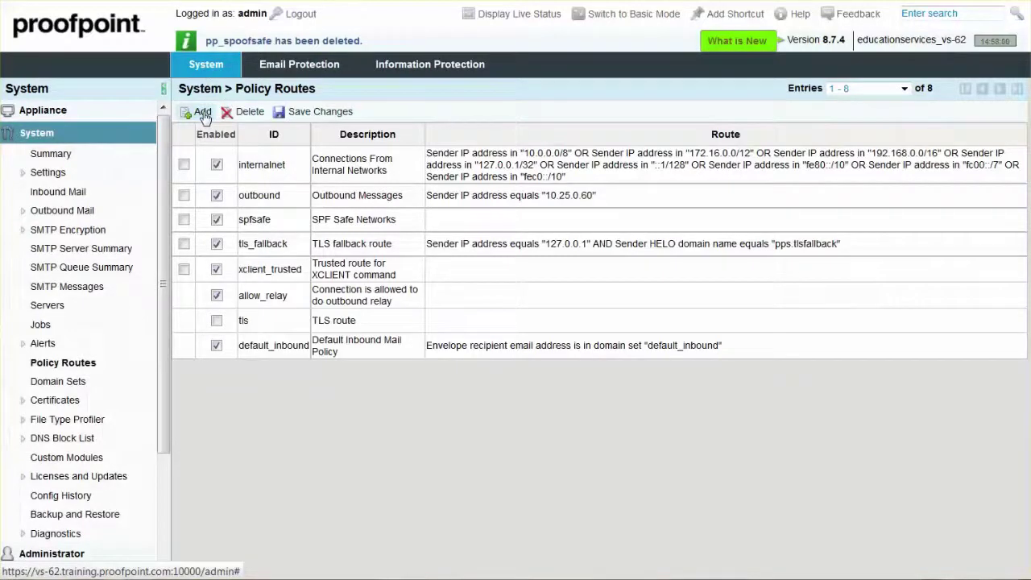
{"action": "left_click", "coordinate": [203, 117]}
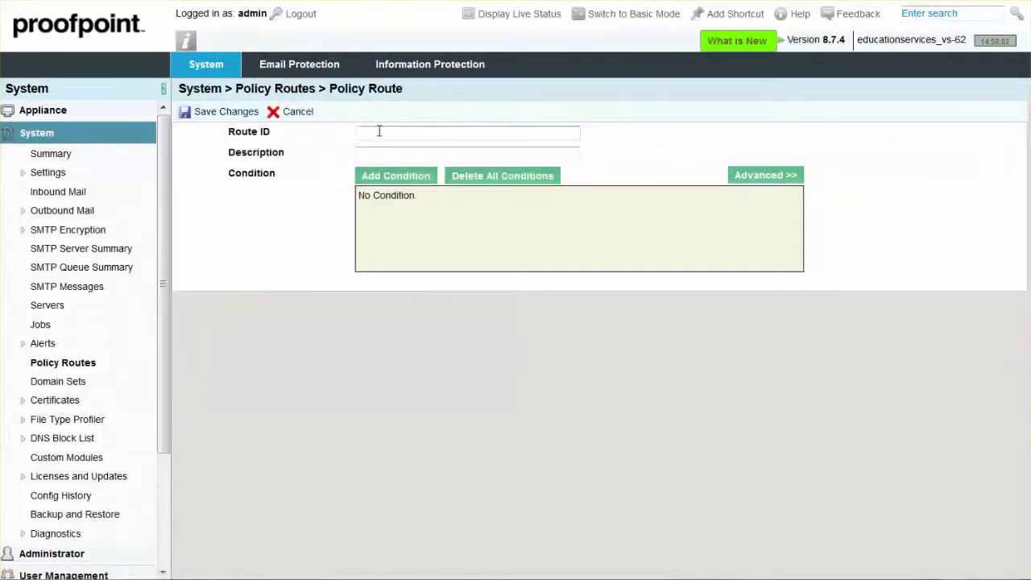
{"action": "left_click", "coordinate": [376, 130]}
{"action": "type", "text": "sp"}
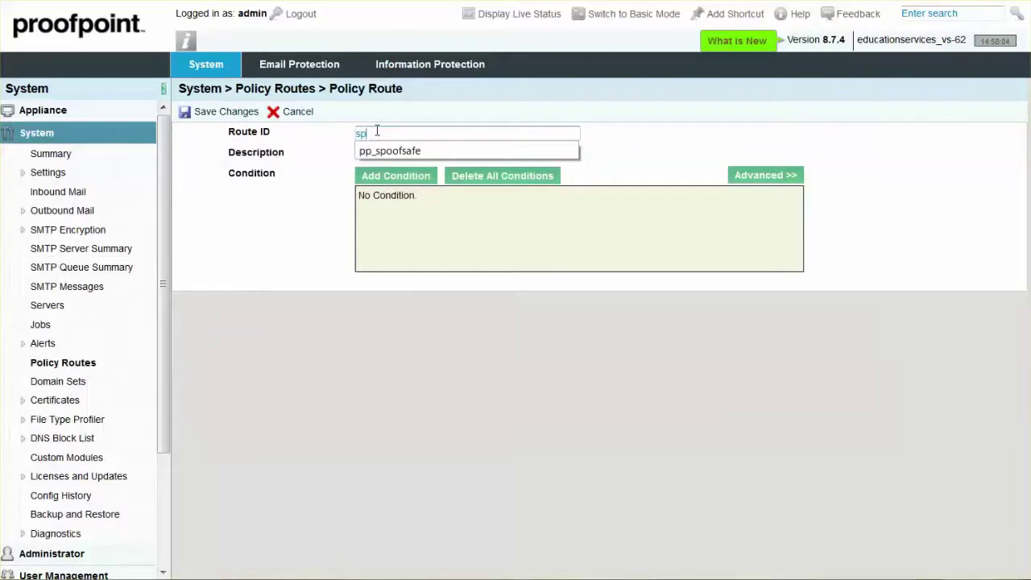
{"action": "type", "text": "oof_"}
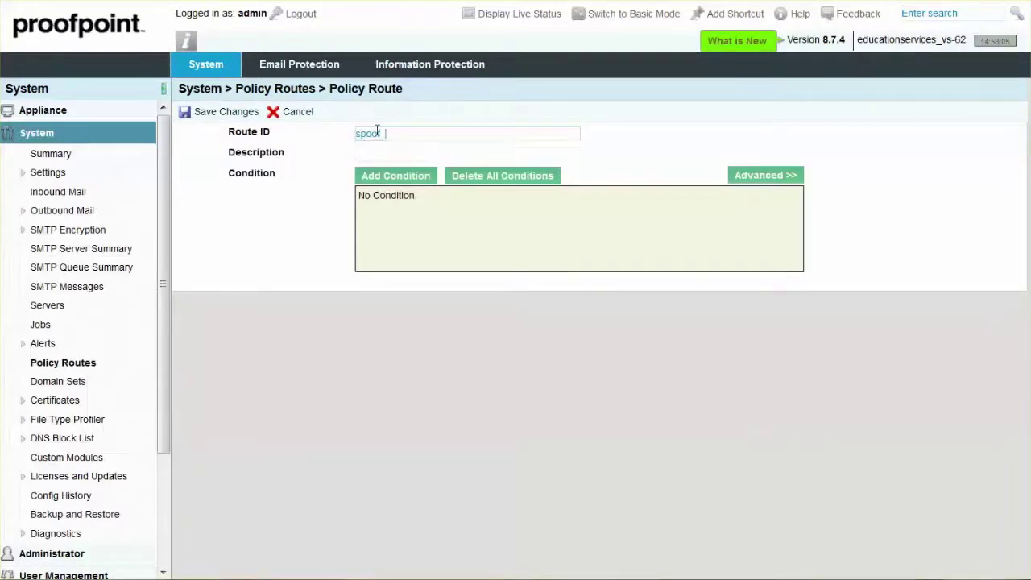
{"action": "type", "text": "safe"}
{"action": "left_click", "coordinate": [376, 150]}
{"action": "left_click", "coordinate": [226, 113]}
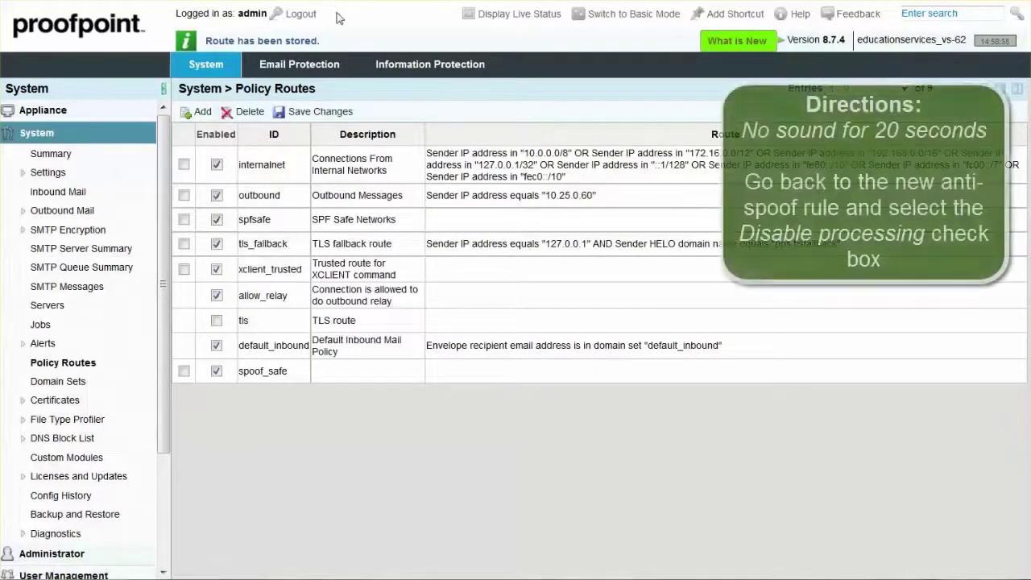
- Reopen the spoof rule from the bottom of the Email Firewall Rules list
{"action": "left_click", "coordinate": [300, 65]}
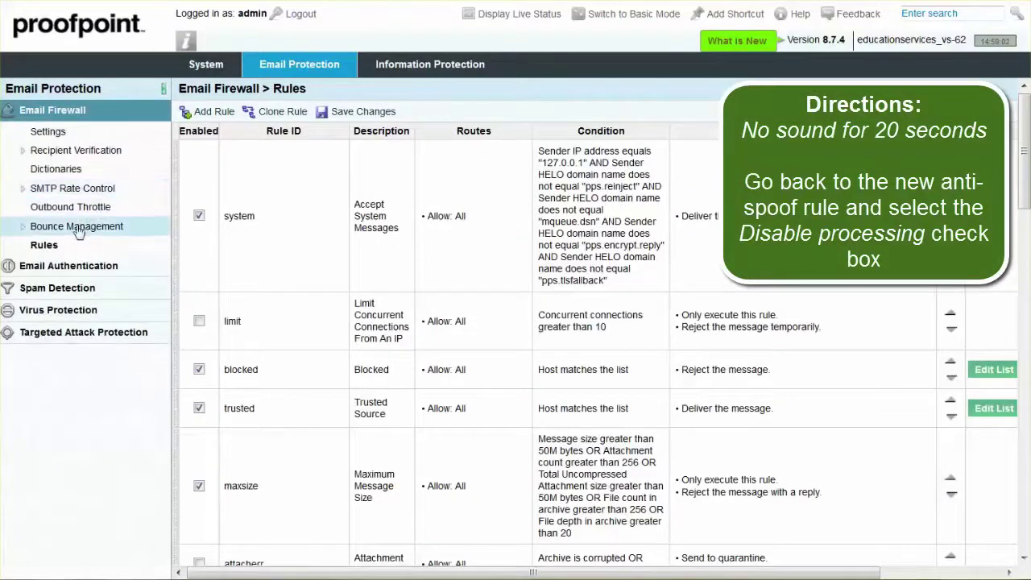
{"action": "left_click", "coordinate": [45, 246]}
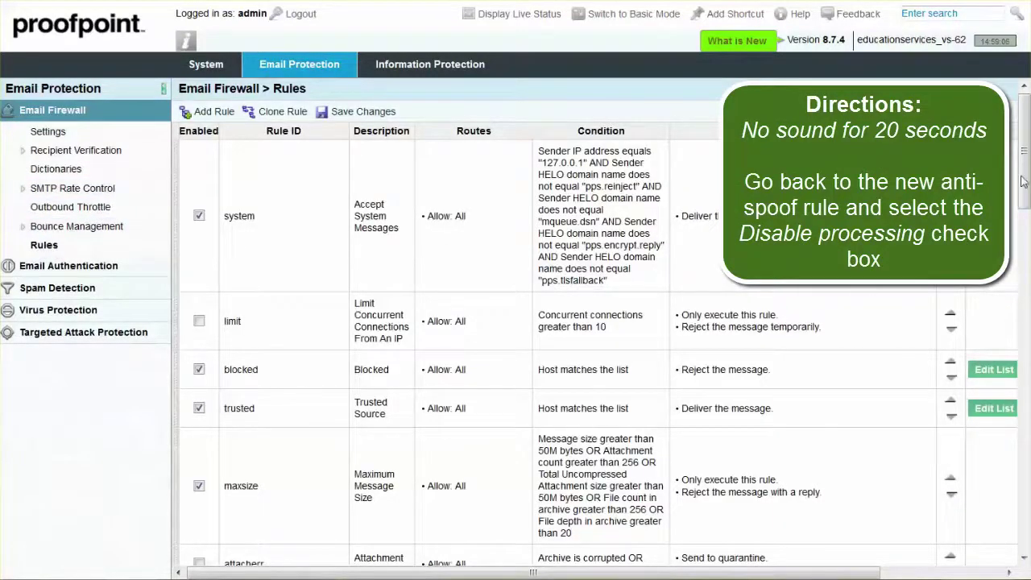
{"action": "left_click_drag", "start_coordinate": [1024, 182], "coordinate": [1025, 553]}
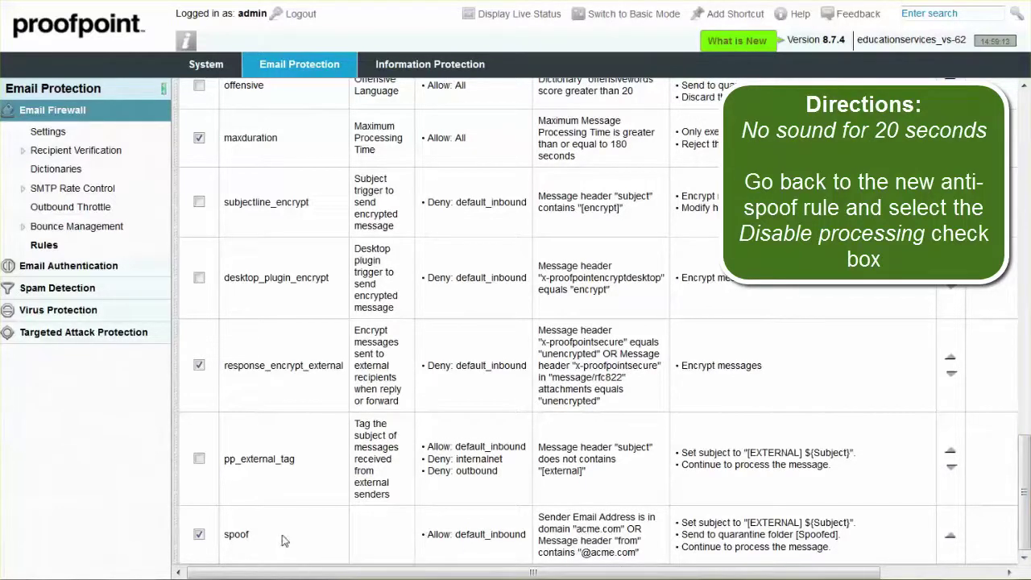
{"action": "left_click", "coordinate": [236, 535]}
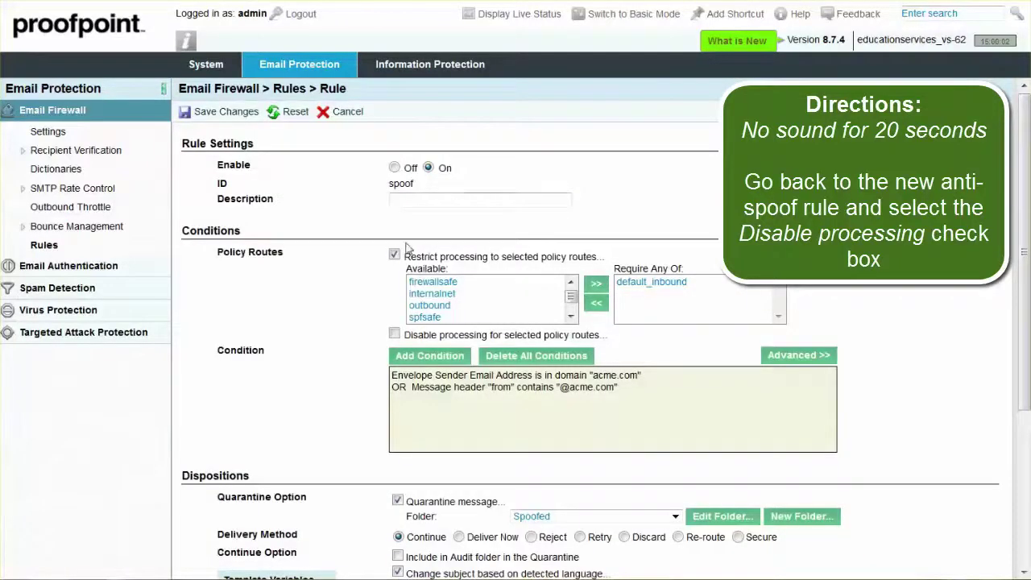
- Disable the spoof rule's processing for the spoof_safe policy route
{"action": "left_click", "coordinate": [396, 335]}
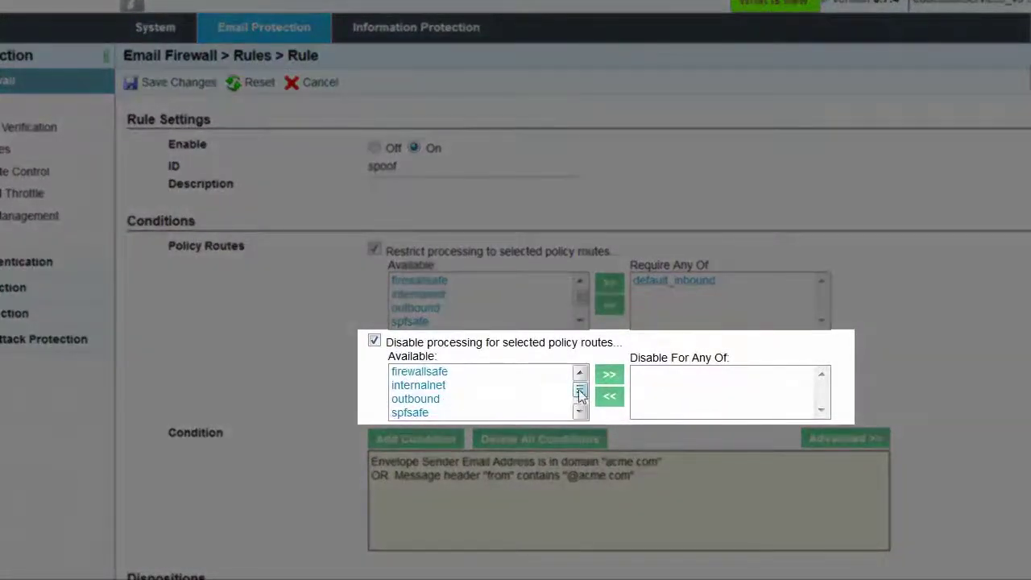
{"action": "left_click", "coordinate": [580, 411]}
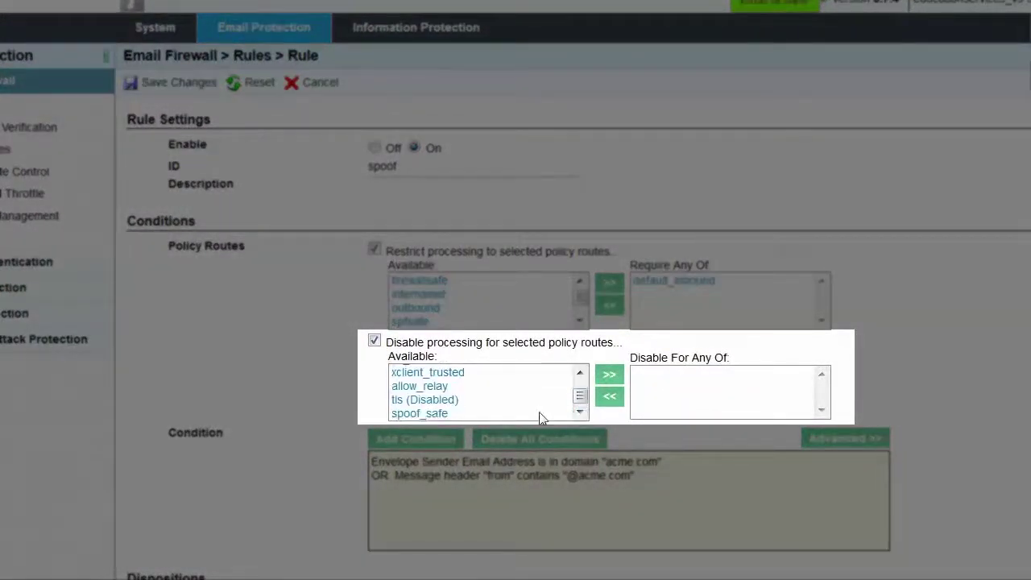
{"action": "left_click", "coordinate": [437, 414]}
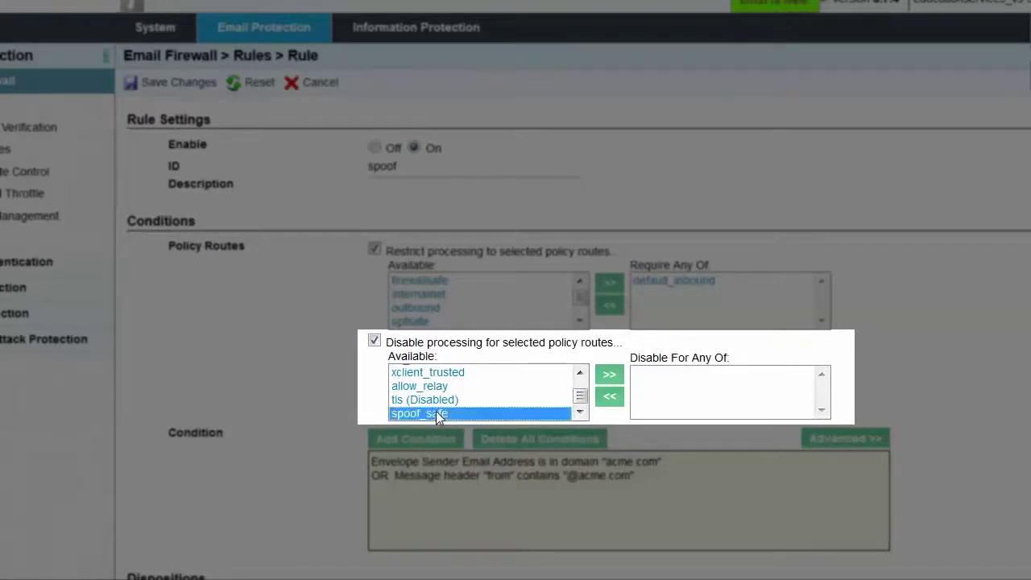
{"action": "left_click", "coordinate": [609, 376]}
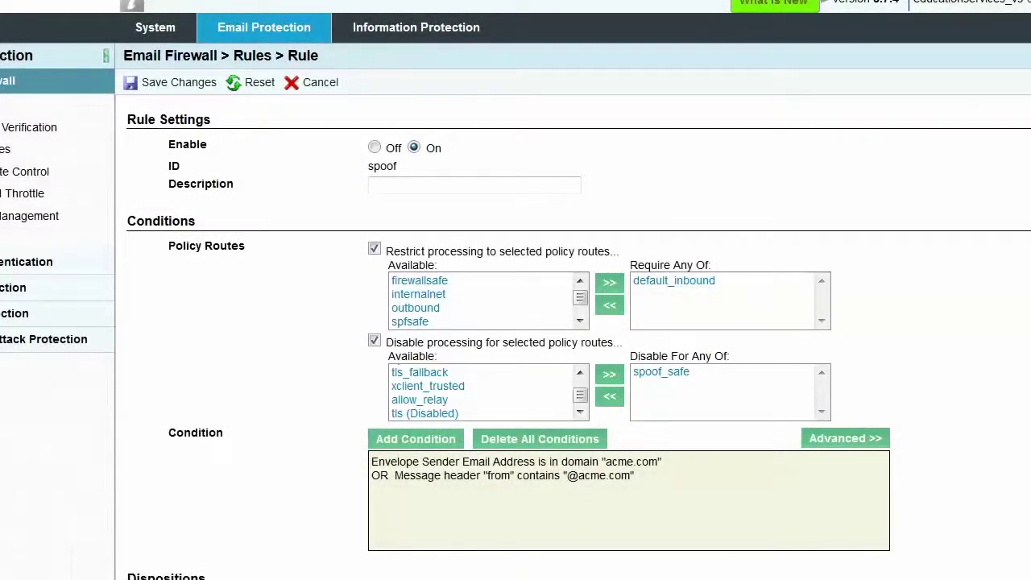
- Set the spoof rule's delivery method to Discard
{"action": "scroll", "coordinate": [573, 310], "scroll_direction": "down", "scroll_amount": 4}
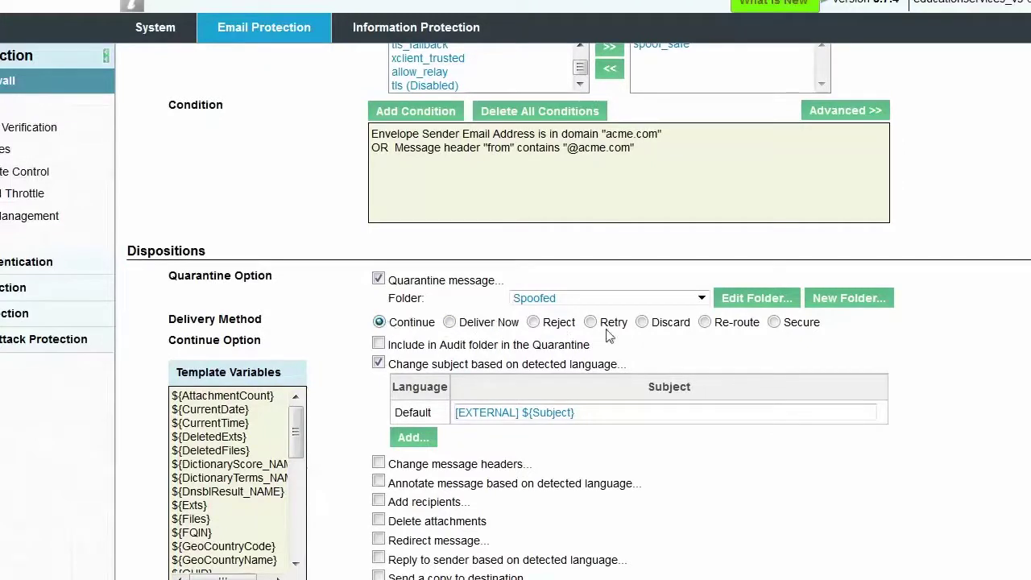
{"action": "left_click", "coordinate": [643, 323]}
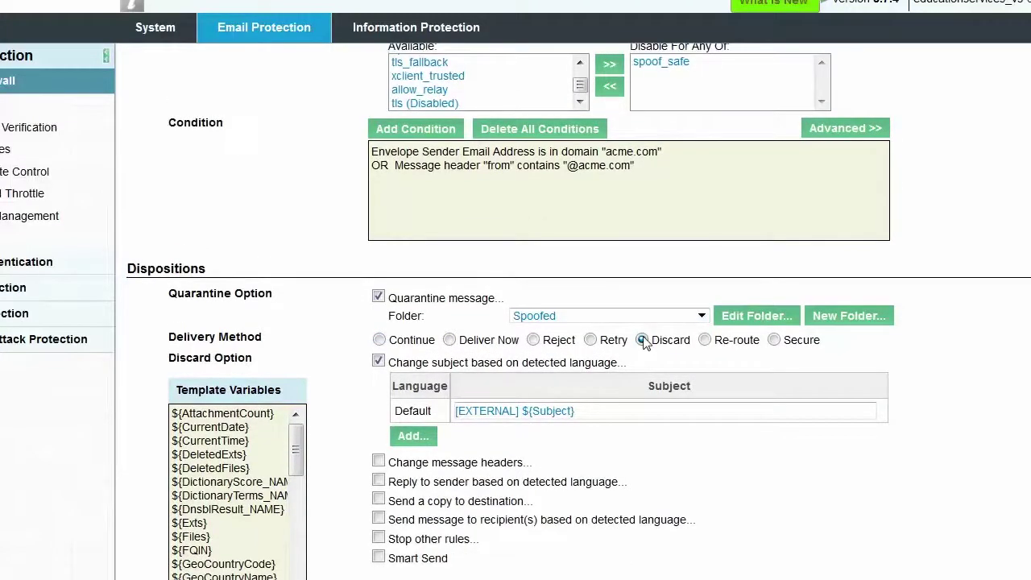